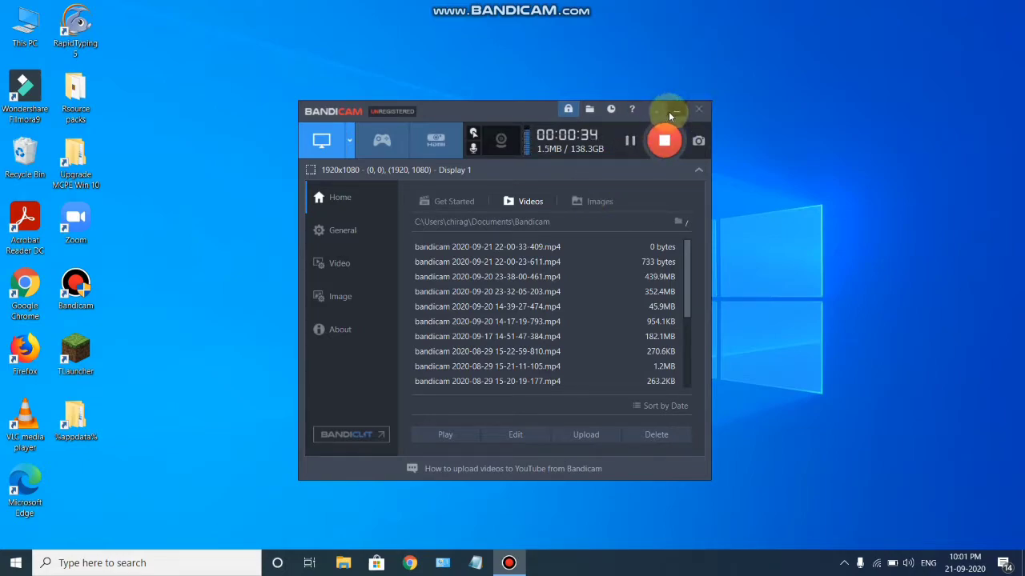
Minimize the screen recorder, launch the Xbox app from the installed apps list, and dismiss its "Change your look" tip.
{"action": "left_click", "coordinate": [672, 112]}
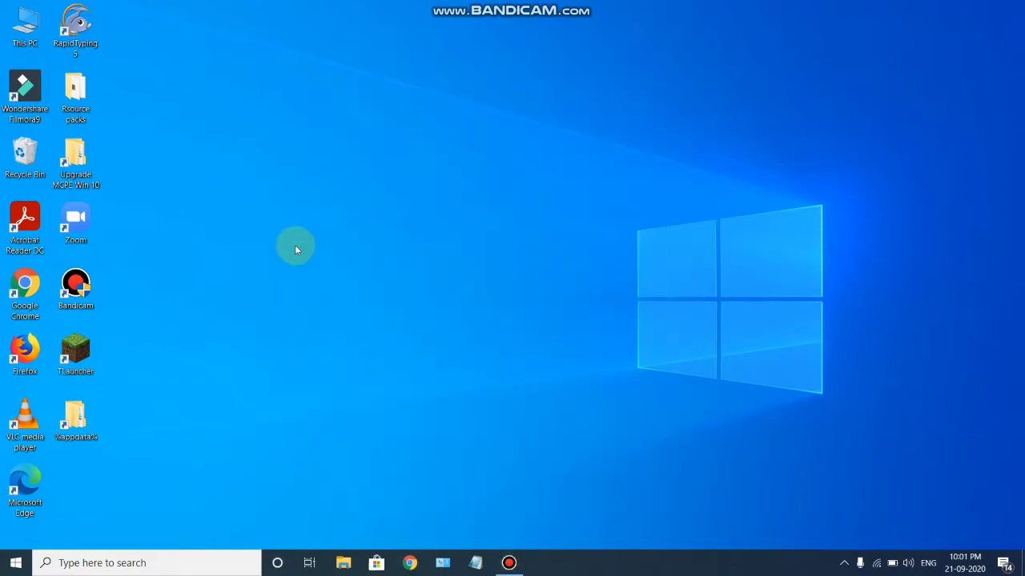
{"action": "left_click", "coordinate": [12, 568]}
{"action": "scroll", "coordinate": [142, 435], "scroll_direction": "down", "scroll_amount": 10}
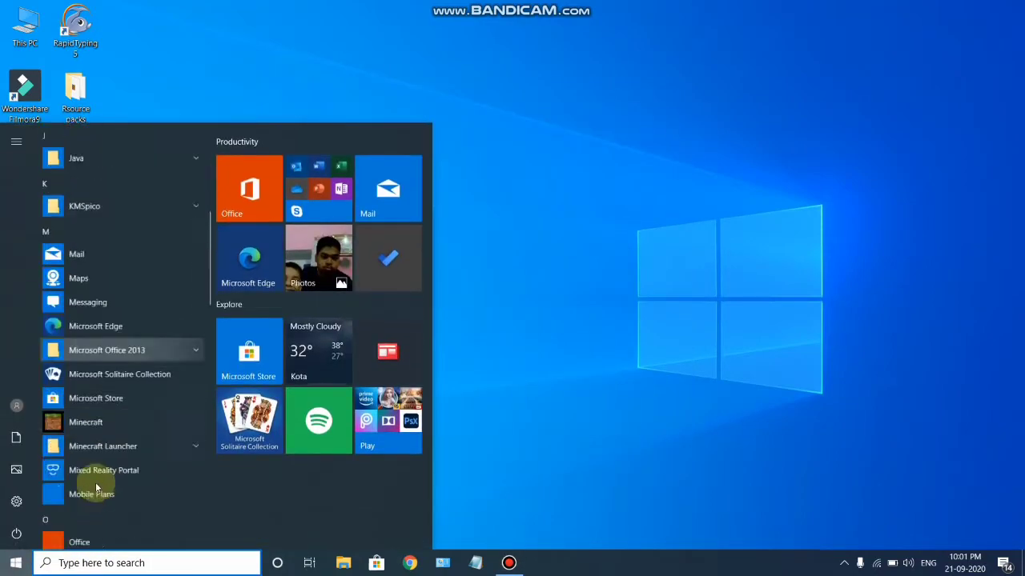
{"action": "scroll", "coordinate": [128, 408], "scroll_direction": "down", "scroll_amount": 5}
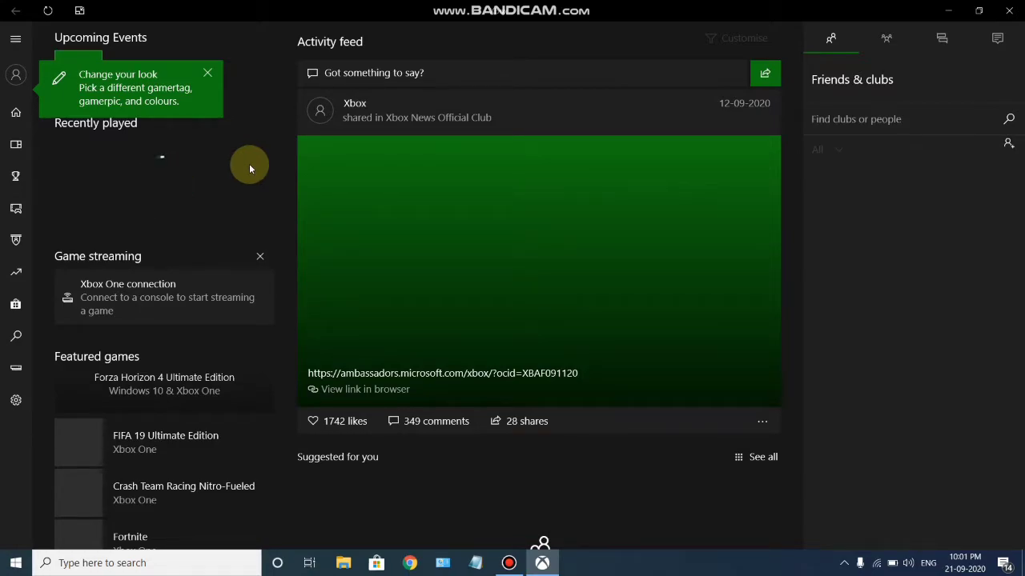
{"action": "left_click", "coordinate": [206, 73]}
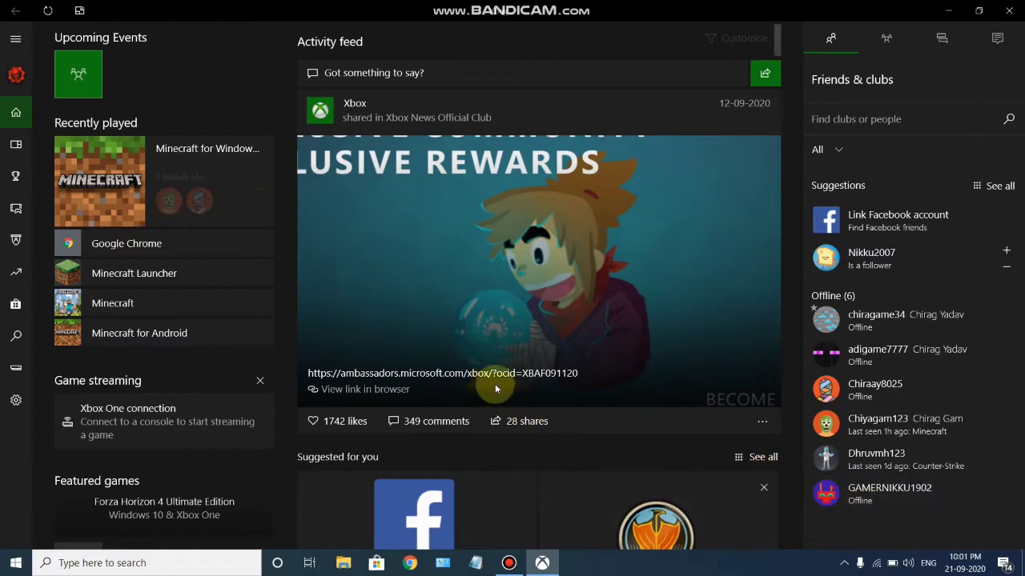
View the signed-in Xbox profile and its additional account options, then close the Xbox app.
{"action": "scroll", "coordinate": [436, 448], "scroll_direction": "down", "scroll_amount": 2}
{"action": "scroll", "coordinate": [343, 222], "scroll_direction": "down", "scroll_amount": 5}
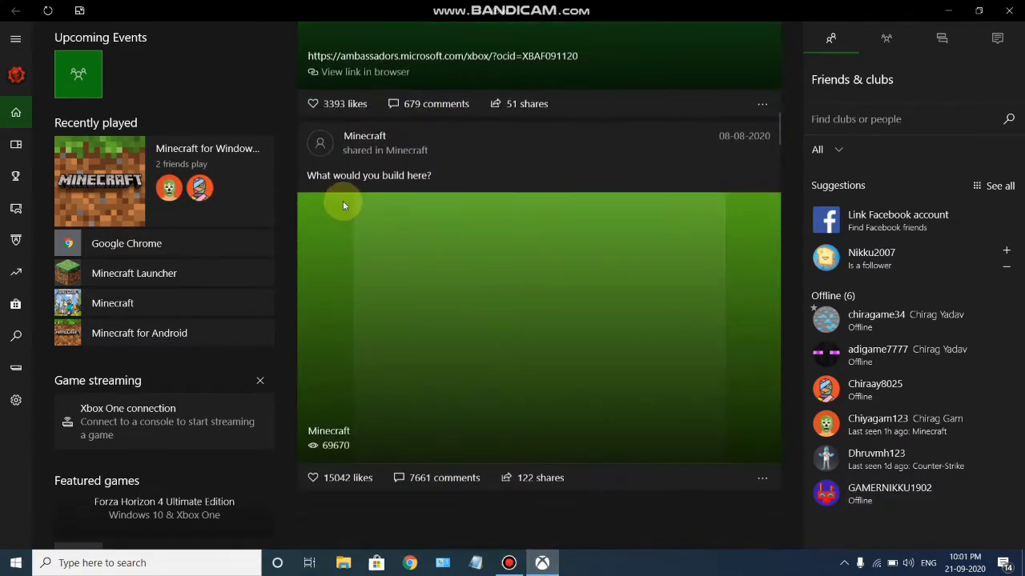
{"action": "left_click", "coordinate": [26, 73]}
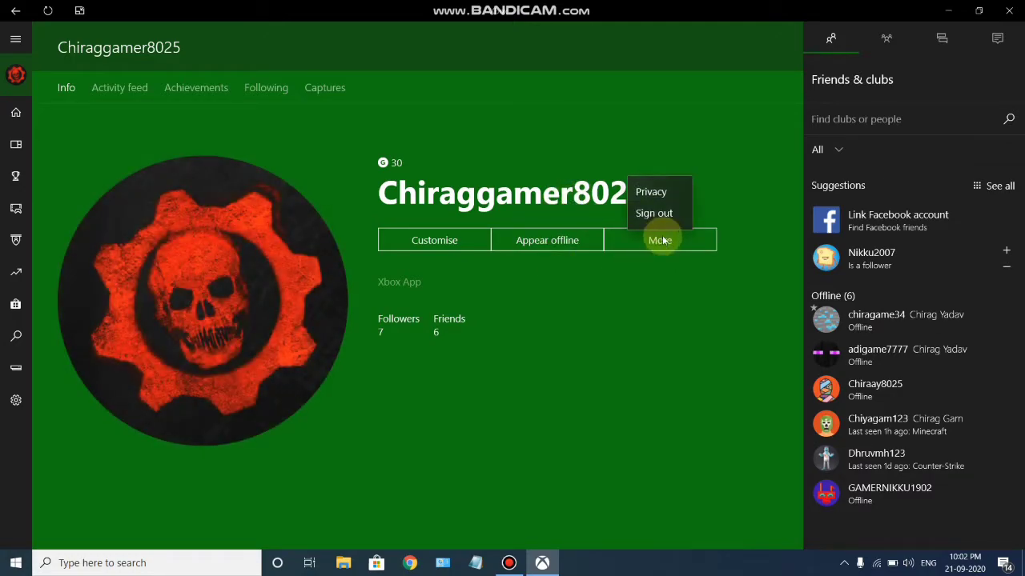
{"action": "left_click", "coordinate": [633, 302]}
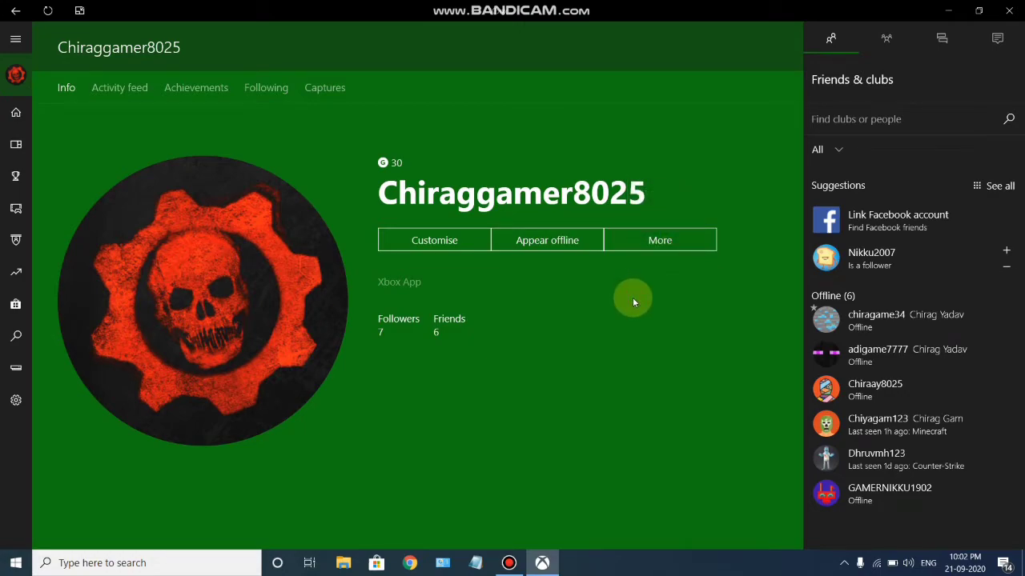
{"action": "left_click", "coordinate": [590, 249]}
{"action": "left_click", "coordinate": [1015, 7]}
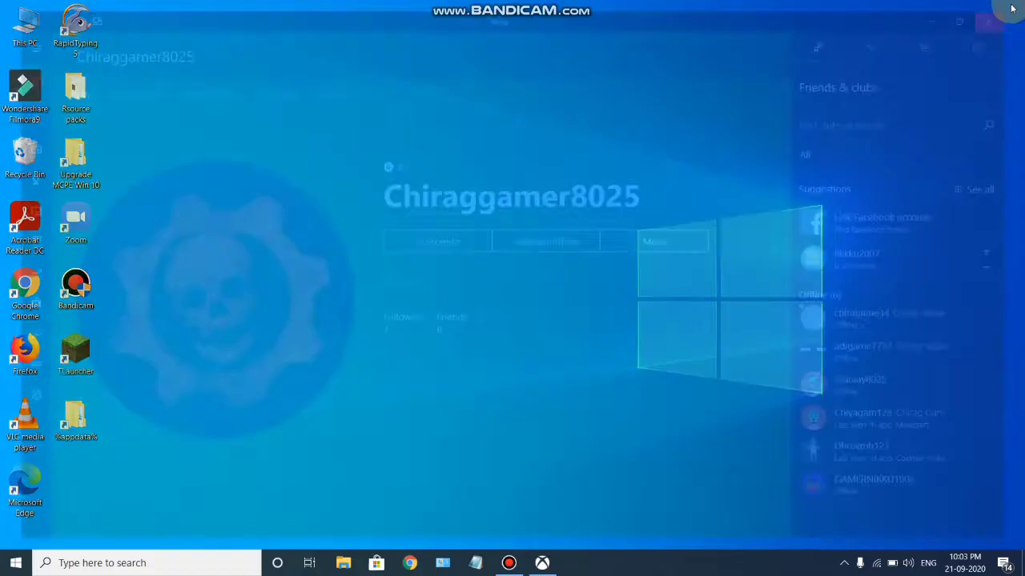
{"action": "left_click", "coordinate": [15, 563]}
{"action": "scroll", "coordinate": [100, 344], "scroll_direction": "down", "scroll_amount": 8}
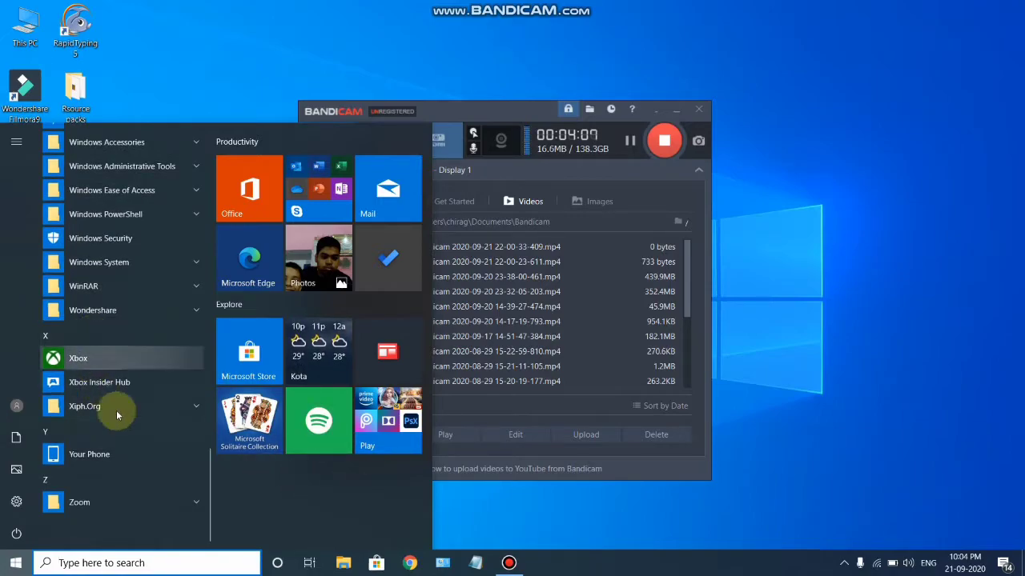
{"action": "left_click", "coordinate": [502, 526]}
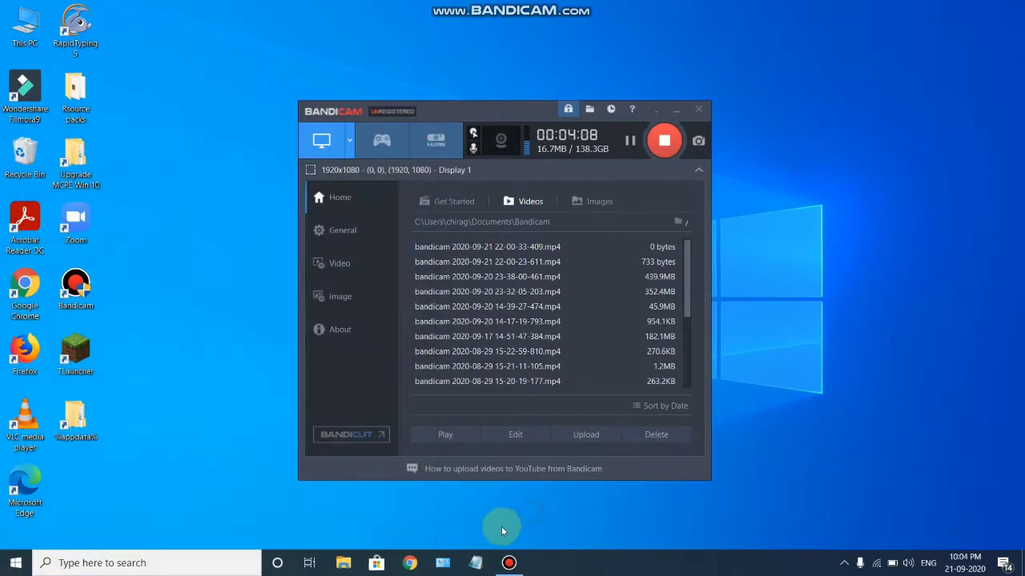
{"action": "left_click", "coordinate": [676, 109]}
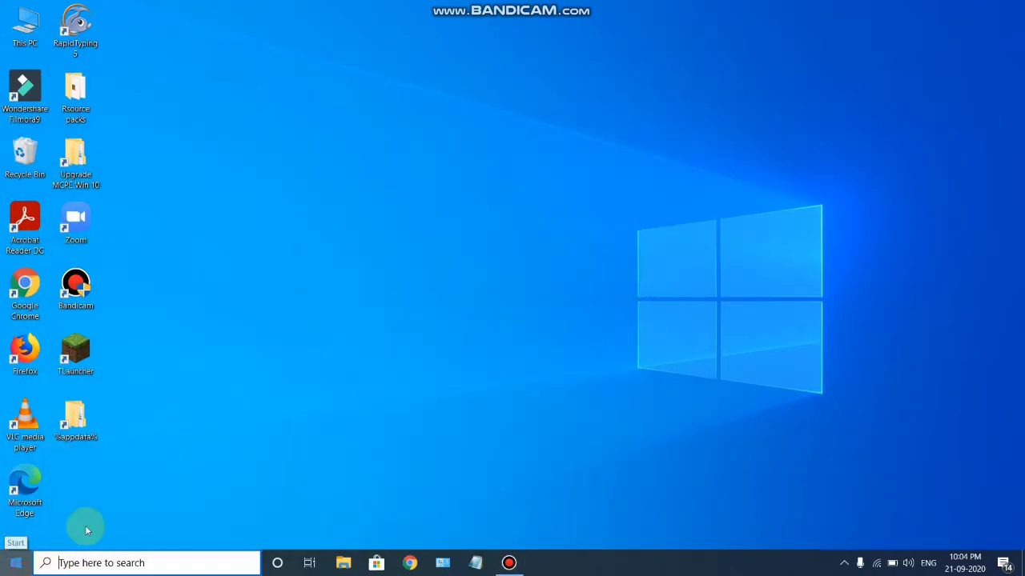
{"action": "left_click", "coordinate": [15, 563]}
{"action": "left_click", "coordinate": [565, 373]}
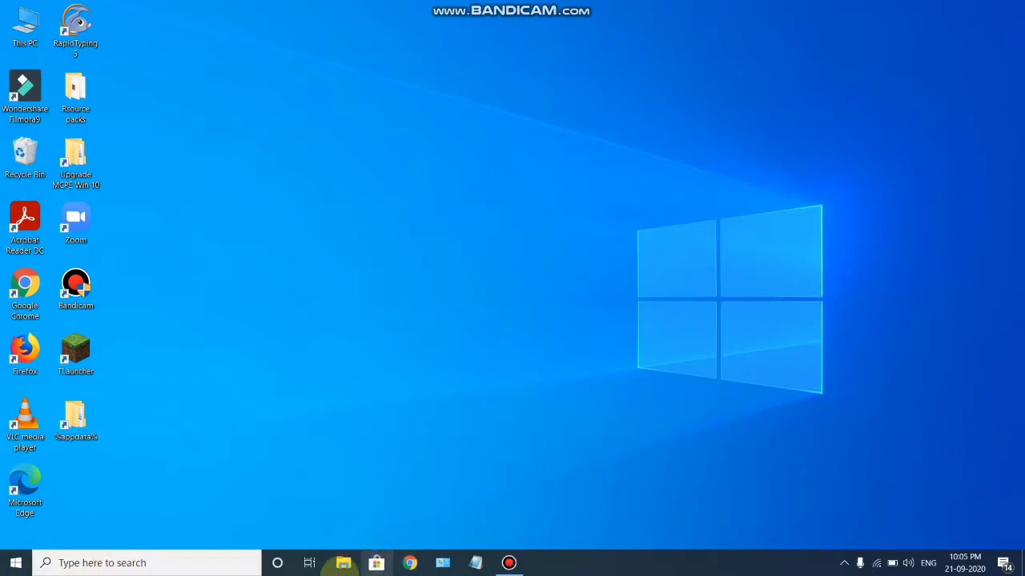
Search Windows for the wsreset.exe command and dismiss the search.
{"action": "left_click", "coordinate": [69, 564]}
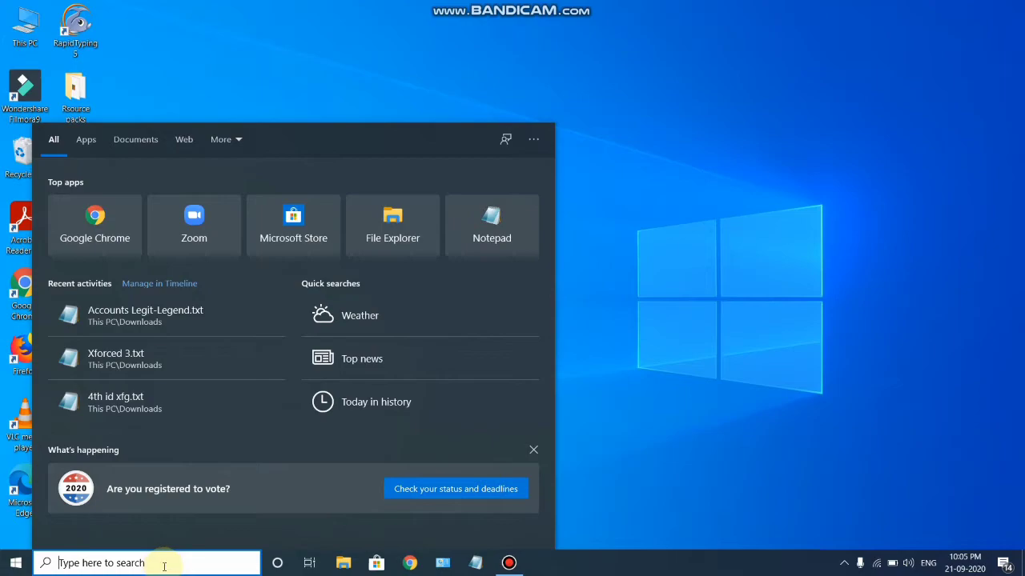
{"action": "type", "text": "w"}
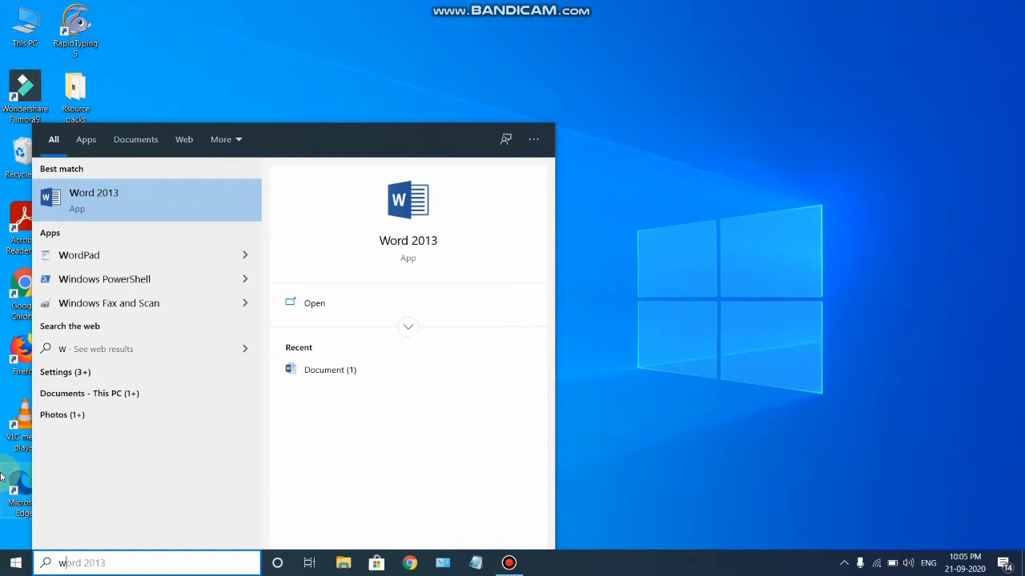
{"action": "type", "text": "s"}
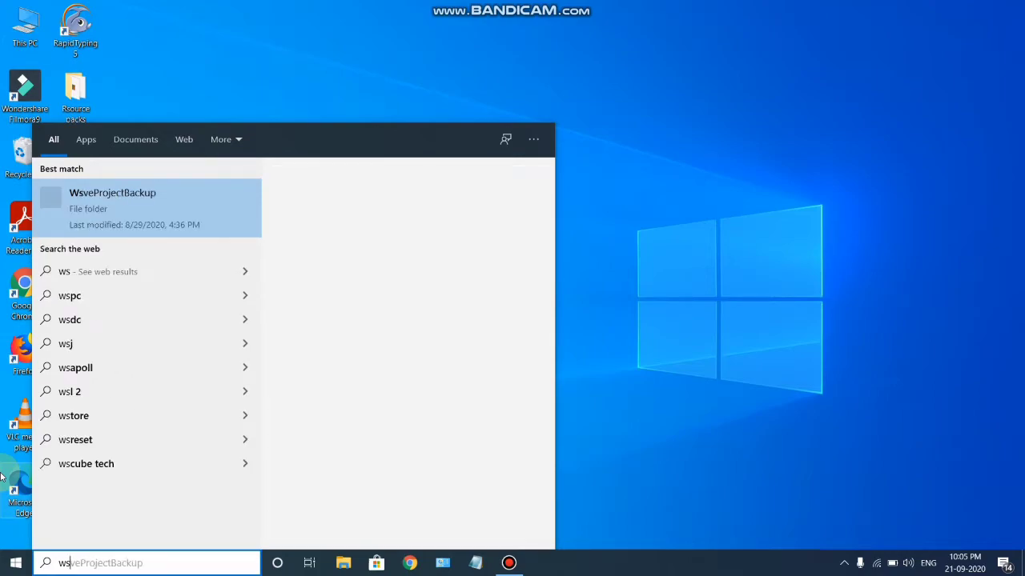
{"action": "type", "text": "reset.exe"}
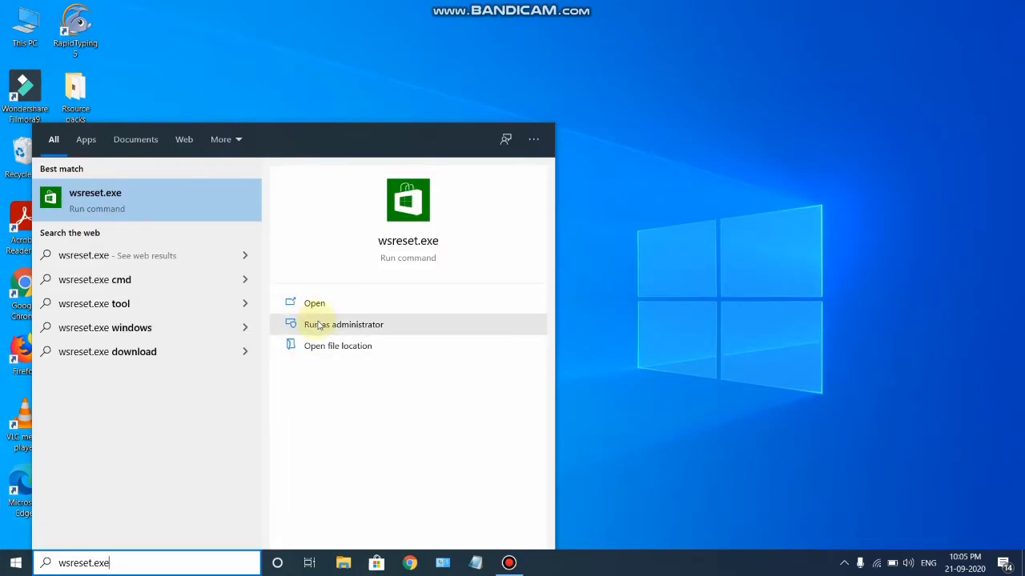
{"action": "left_click", "coordinate": [621, 234]}
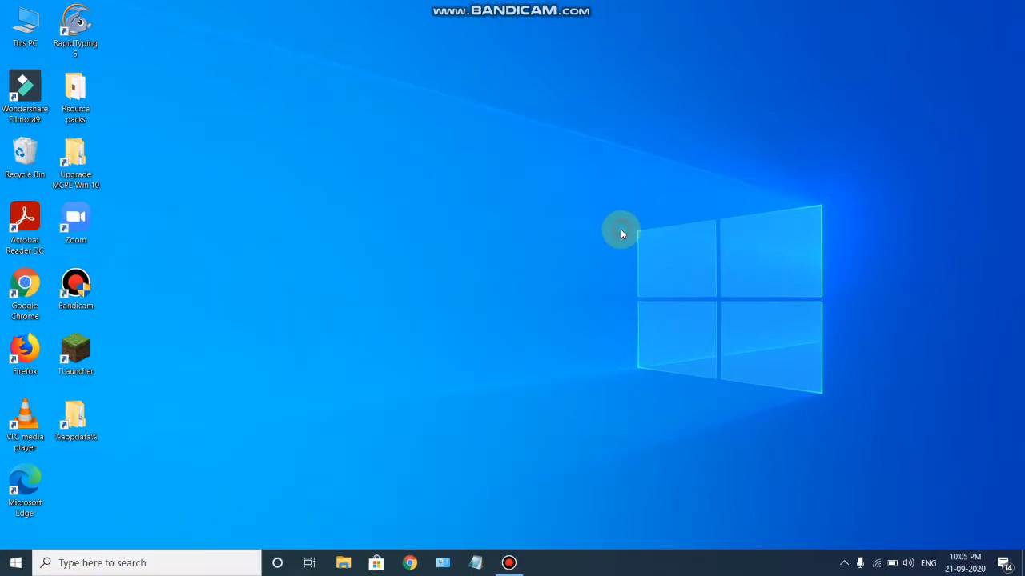
Open Microsoft Store and refresh its page.
{"action": "left_click", "coordinate": [379, 564]}
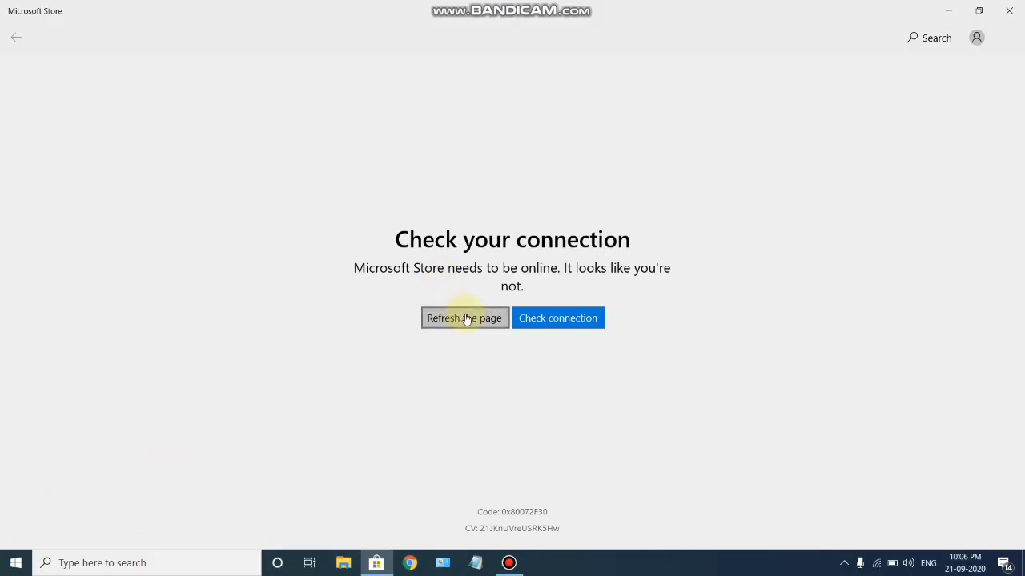
{"action": "left_click", "coordinate": [465, 318]}
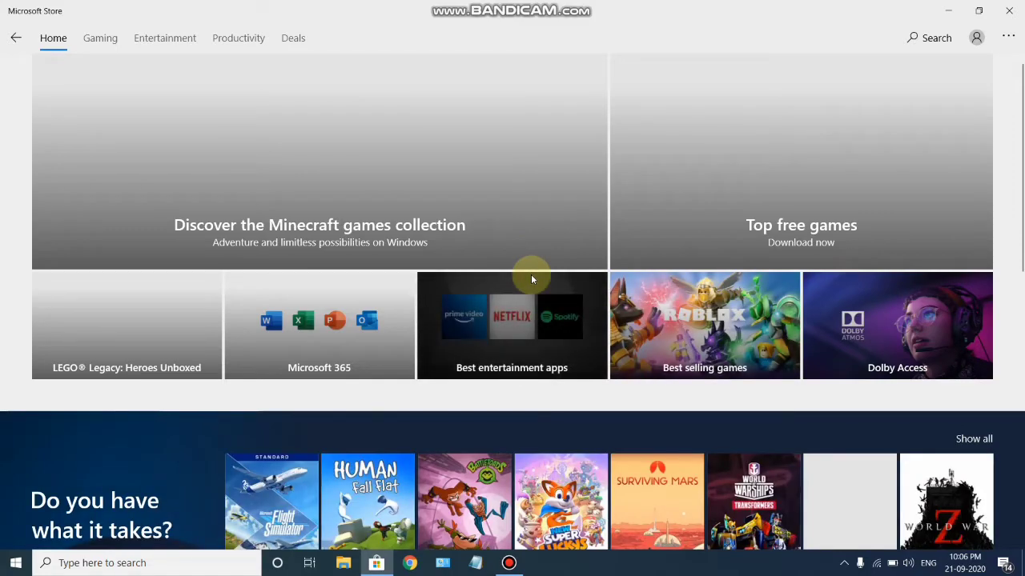
Check which Microsoft account is signed in to the Store and close the account dialogs.
{"action": "left_click", "coordinate": [976, 38]}
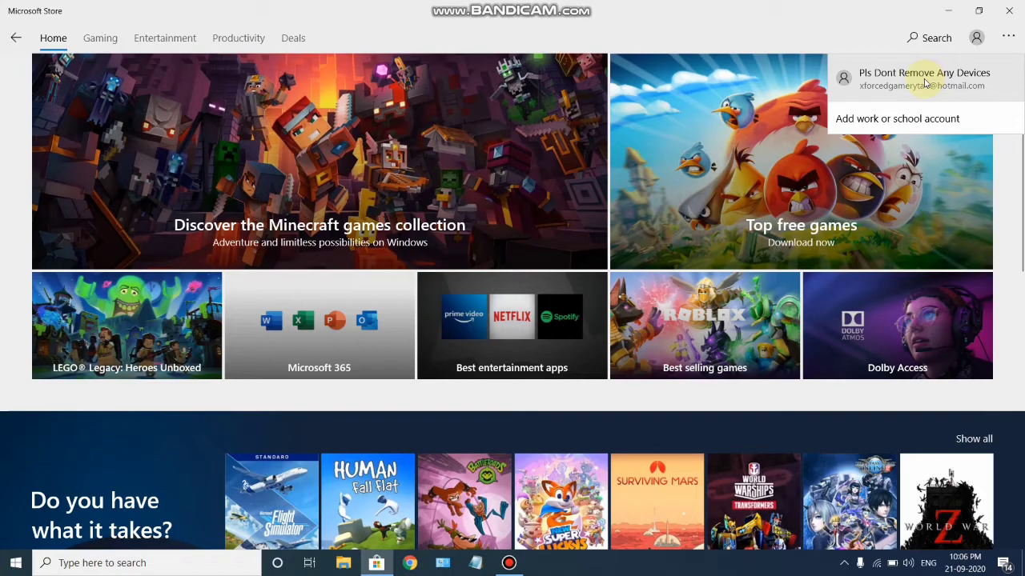
{"action": "left_click", "coordinate": [922, 78]}
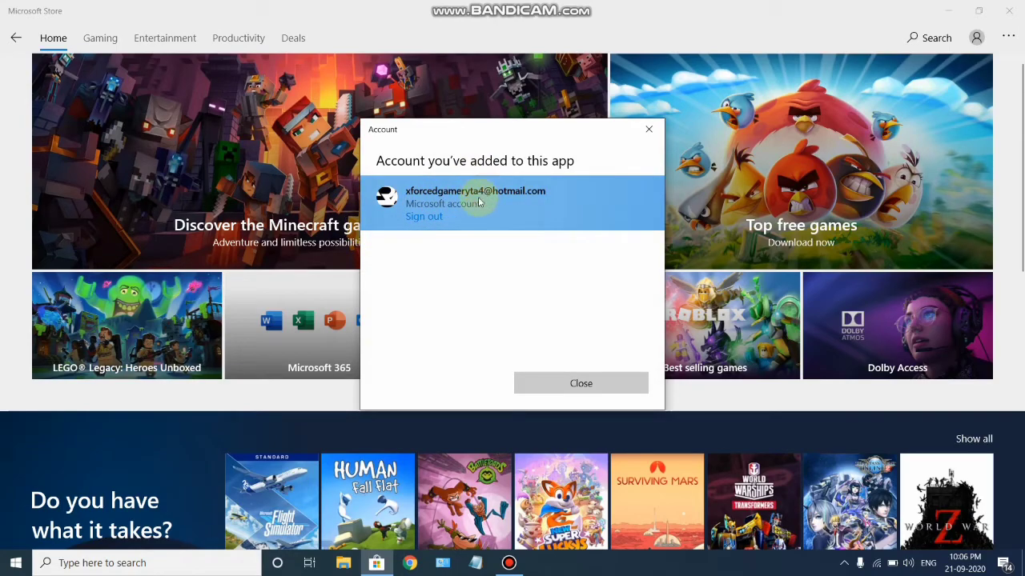
{"action": "left_click", "coordinate": [648, 132]}
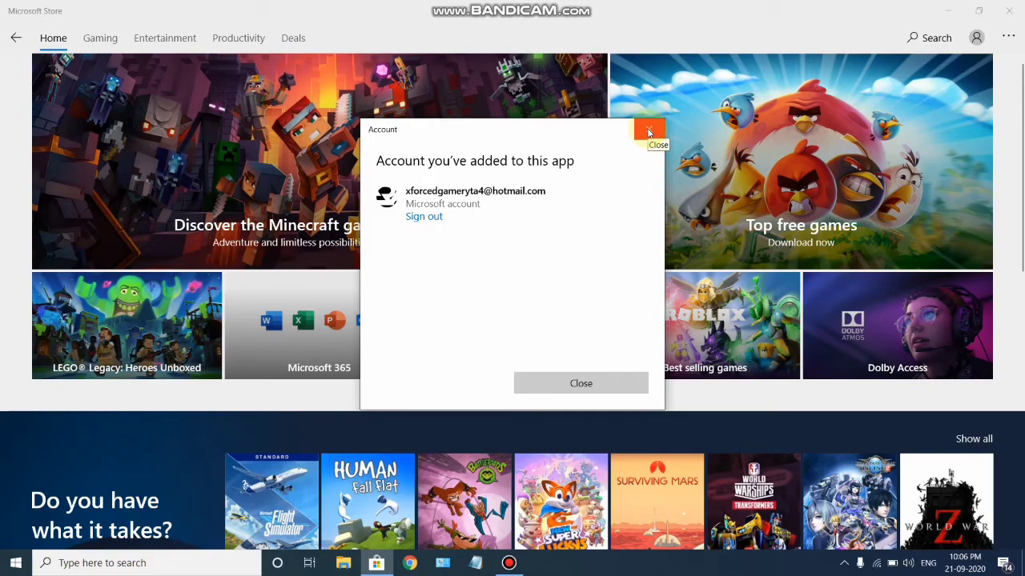
{"action": "left_click", "coordinate": [649, 132]}
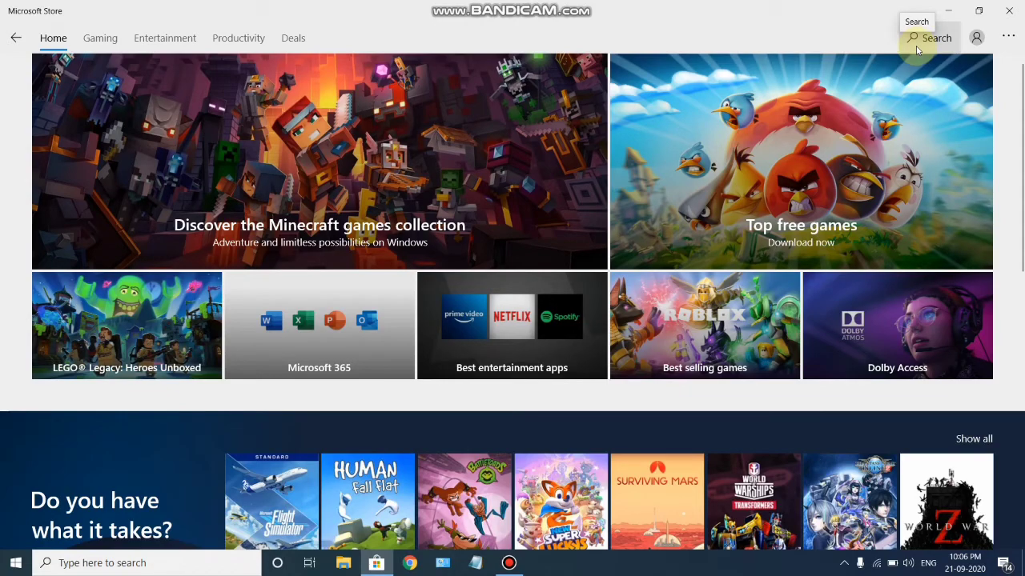
{"action": "left_click", "coordinate": [654, 80]}
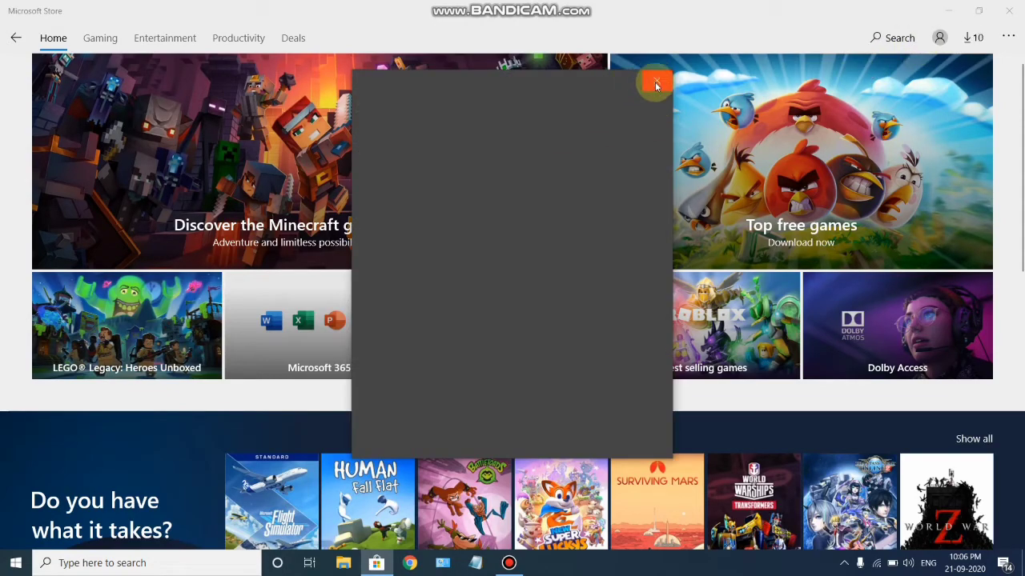
{"action": "left_click", "coordinate": [942, 37]}
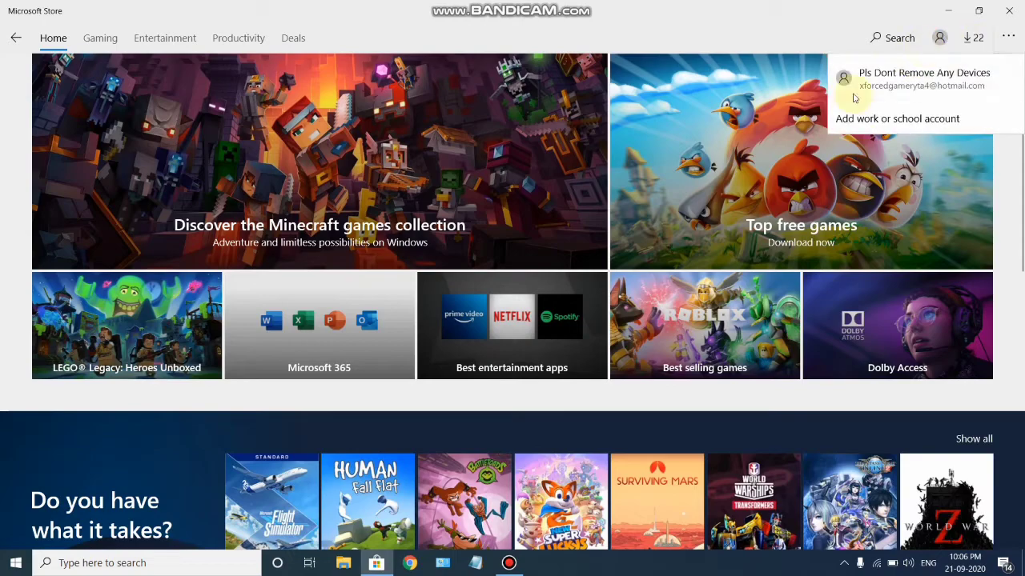
{"action": "left_click", "coordinate": [898, 80]}
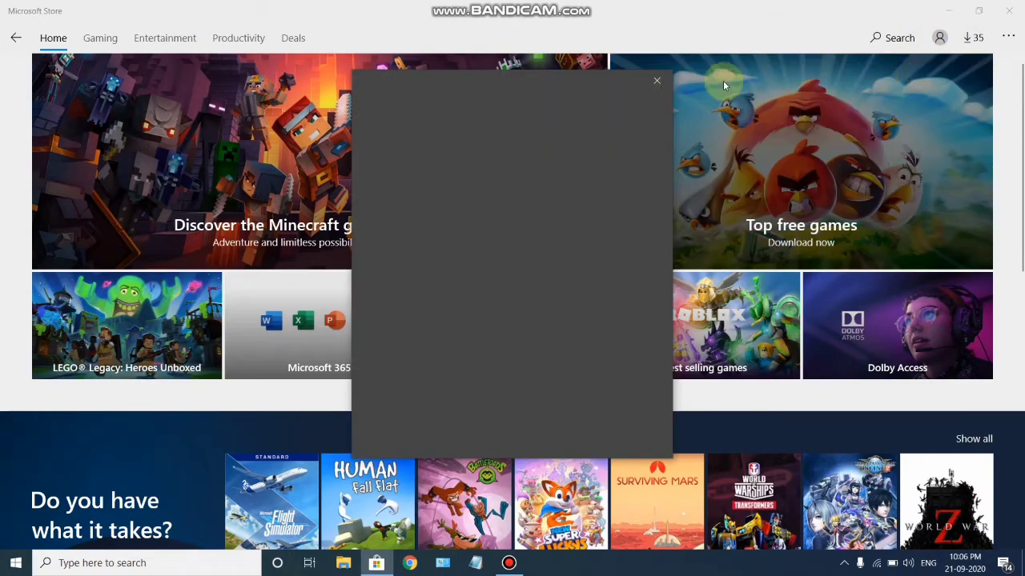
{"action": "left_click", "coordinate": [654, 83]}
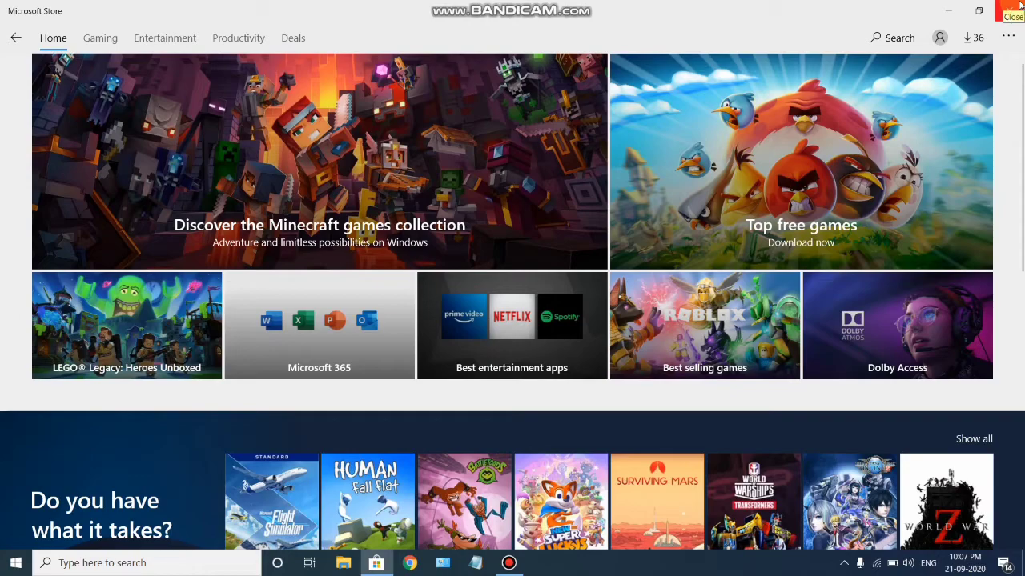
Search the Store for "minecaft".
{"action": "left_click", "coordinate": [892, 37]}
{"action": "type", "text": "minw"}
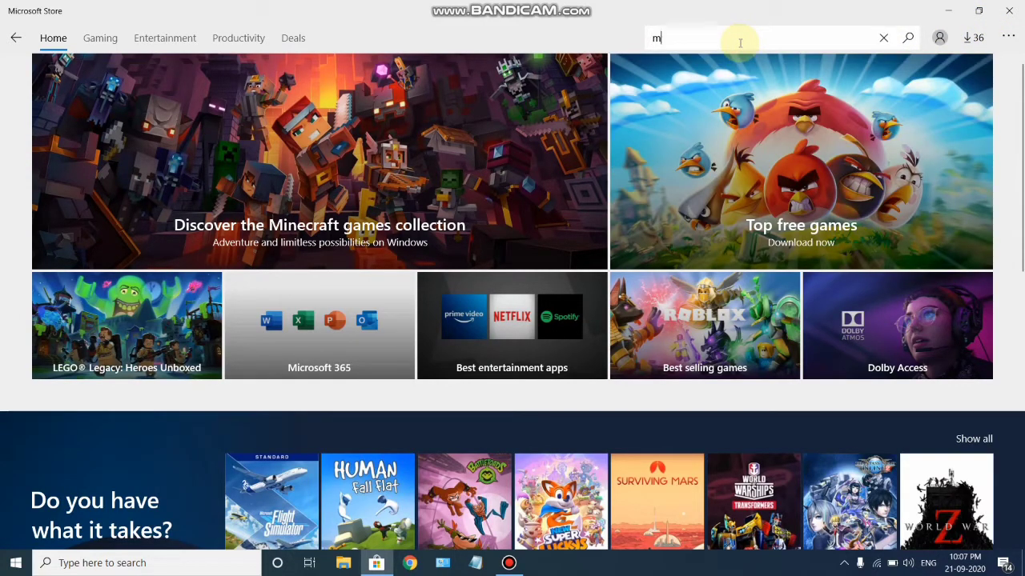
{"action": "key", "text": "BackSpace"}
{"action": "key", "text": "BackSpace"}
{"action": "type", "text": "necaft"}
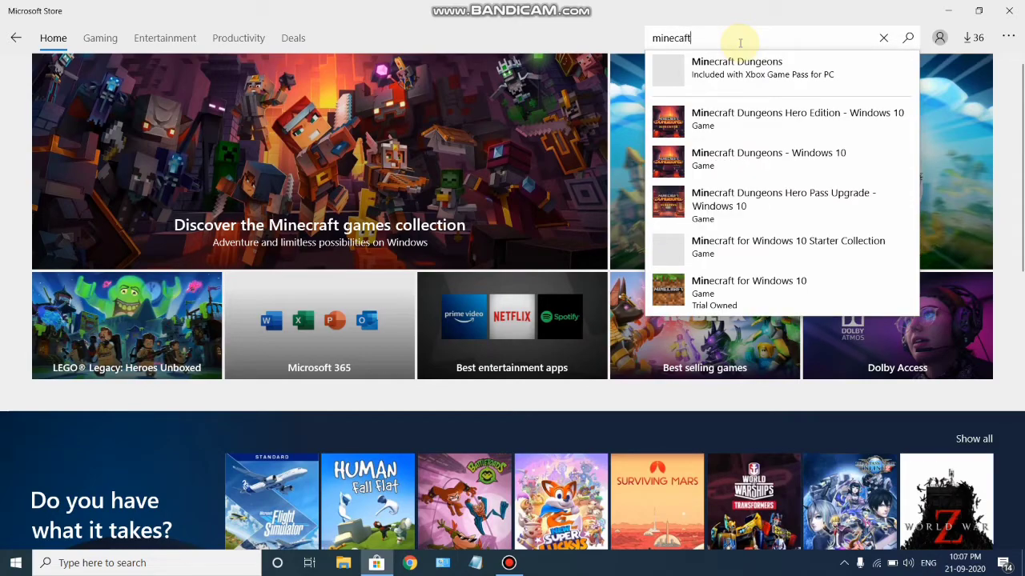
{"action": "key", "text": "Return"}
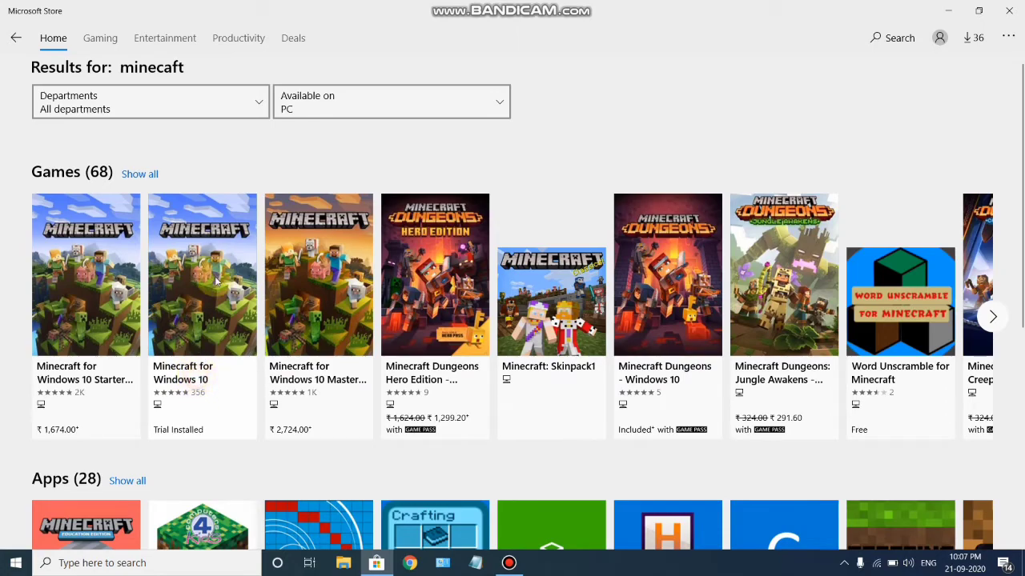
Open the Minecraft for Windows 10 product page and start the installed game from it.
{"action": "left_click", "coordinate": [229, 301]}
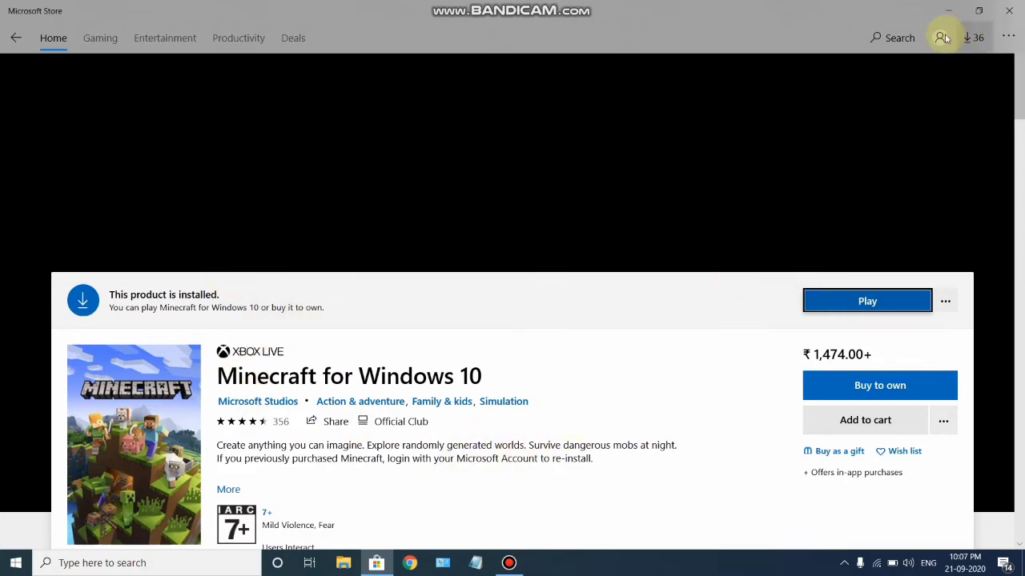
{"action": "scroll", "coordinate": [939, 37], "scroll_direction": "down", "scroll_amount": 2}
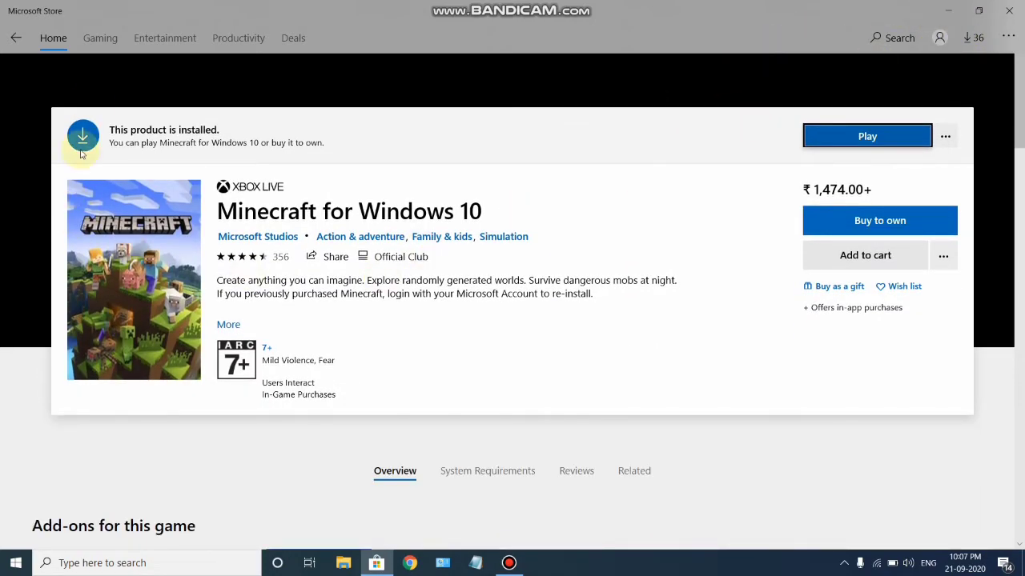
{"action": "scroll", "coordinate": [400, 240], "scroll_direction": "up", "scroll_amount": 2}
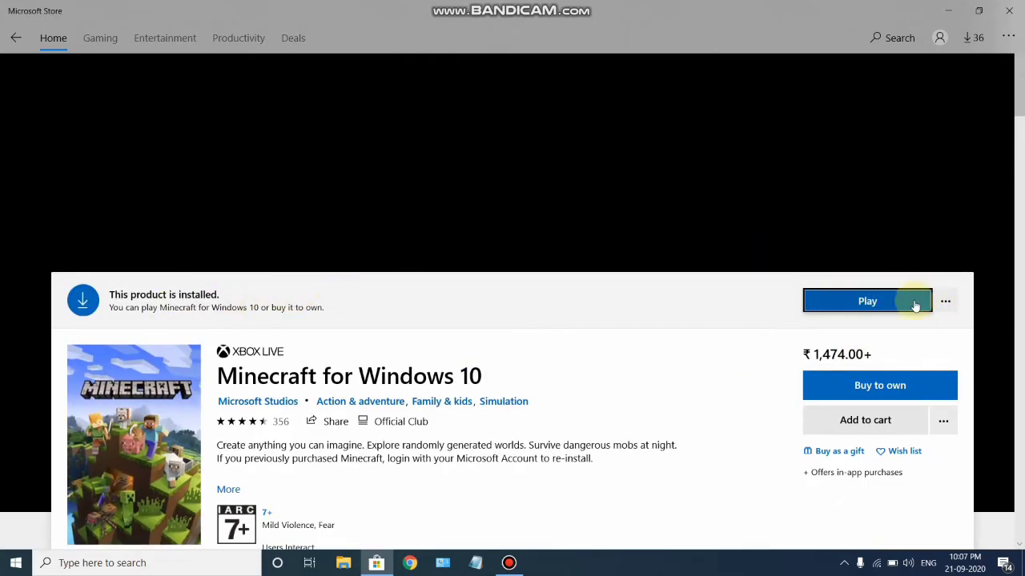
{"action": "left_click", "coordinate": [850, 301]}
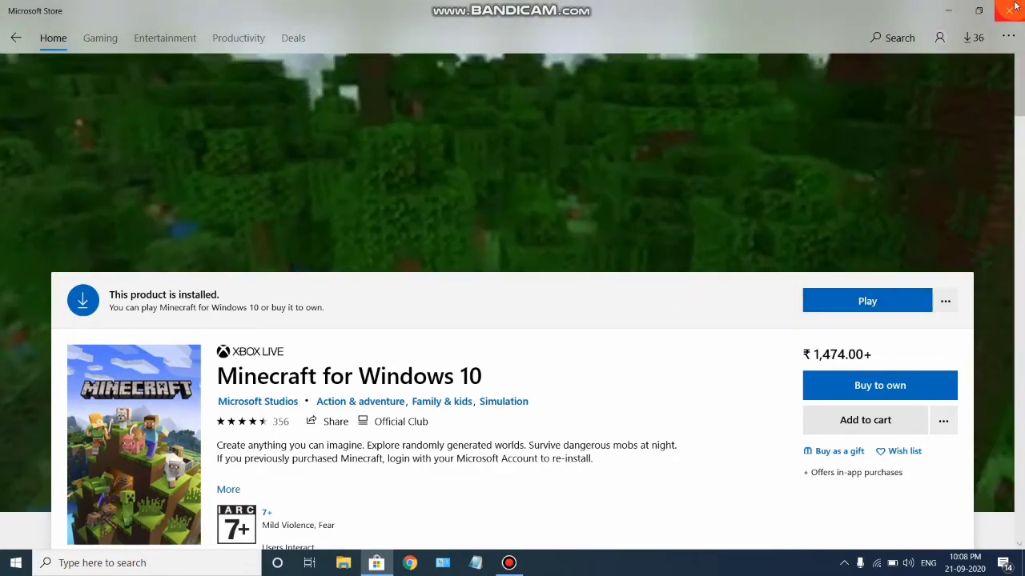
Close Microsoft Store and bring up the Bandicam recorder window.
{"action": "left_click", "coordinate": [1013, 7]}
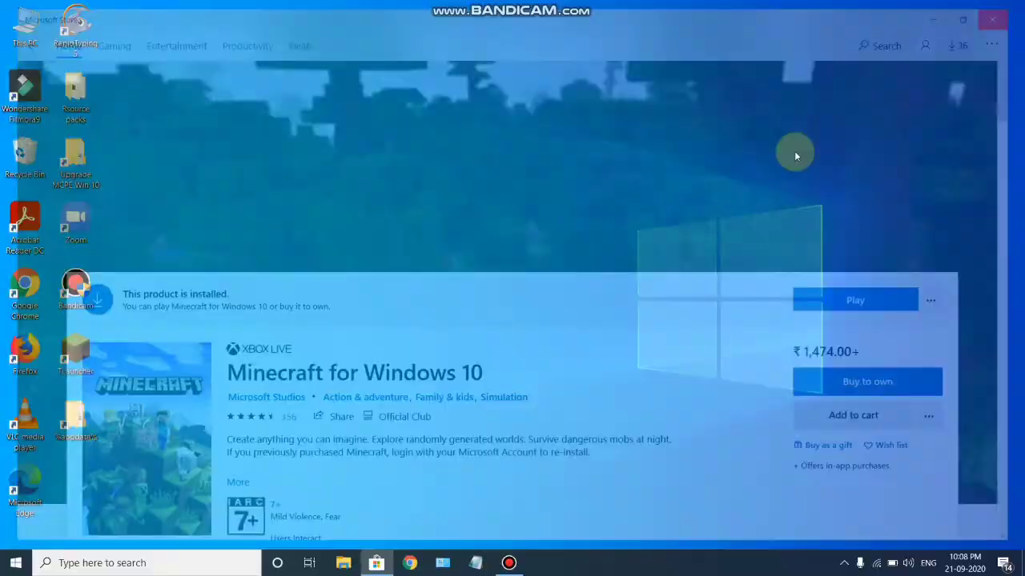
{"action": "left_click", "coordinate": [516, 561]}
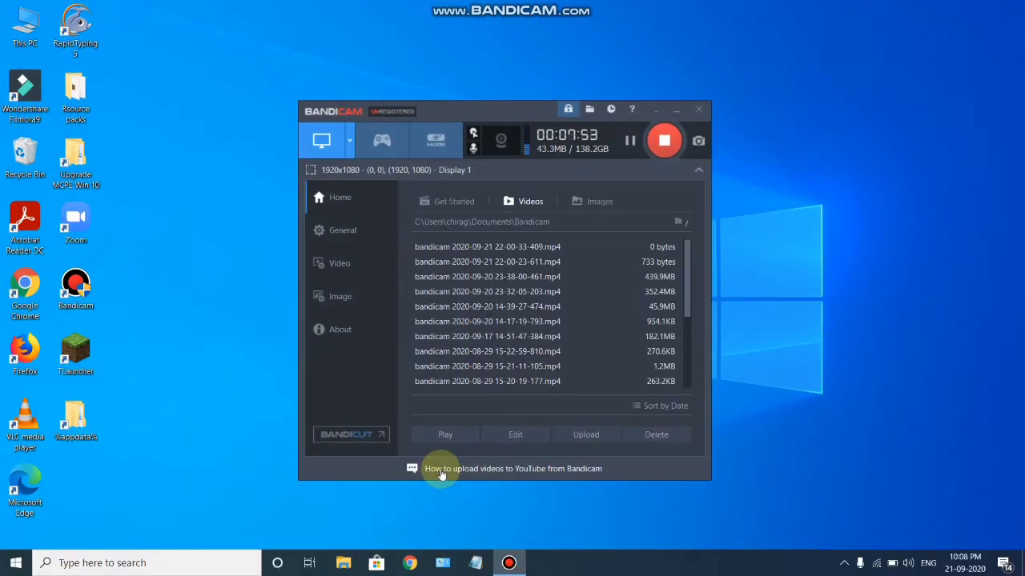